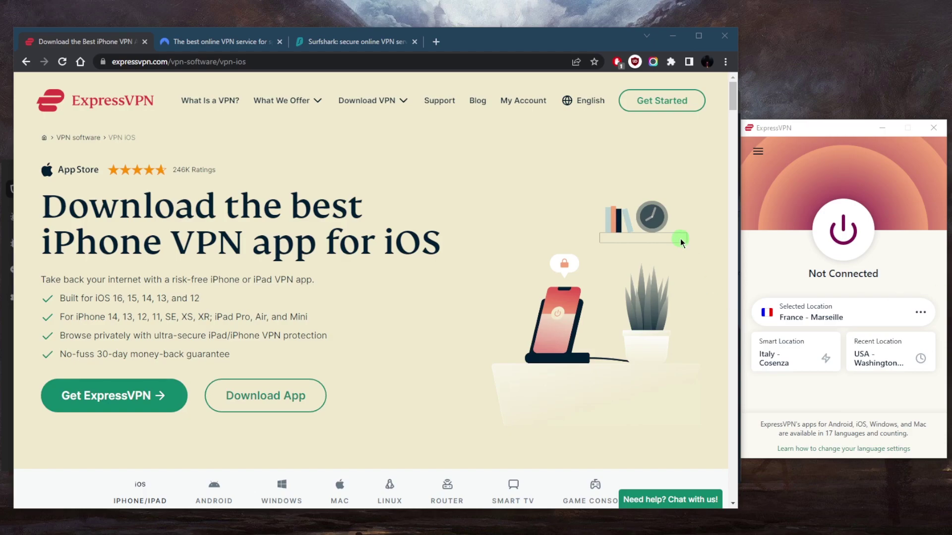
Step: Bring the browser window to the front beside the ExpressVPN, NordVPN and Surfshark apps
{"action": "left_click", "coordinate": [510, 188]}
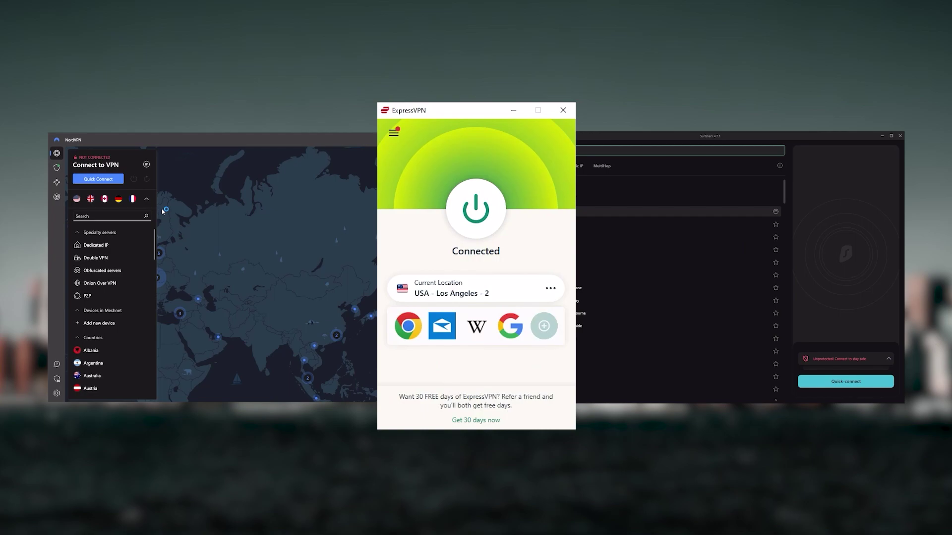
Step: Collapse the NordVPN server list and scroll down the ExpressVPN All Locations list
{"action": "left_click", "coordinate": [147, 199]}
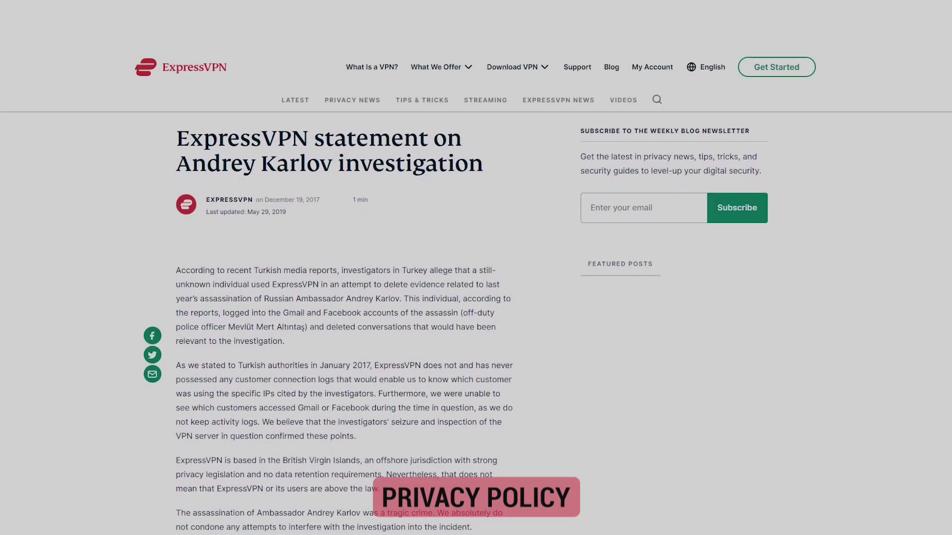
{"action": "scroll", "coordinate": [476, 322], "scroll_direction": "down", "scroll_amount": 1}
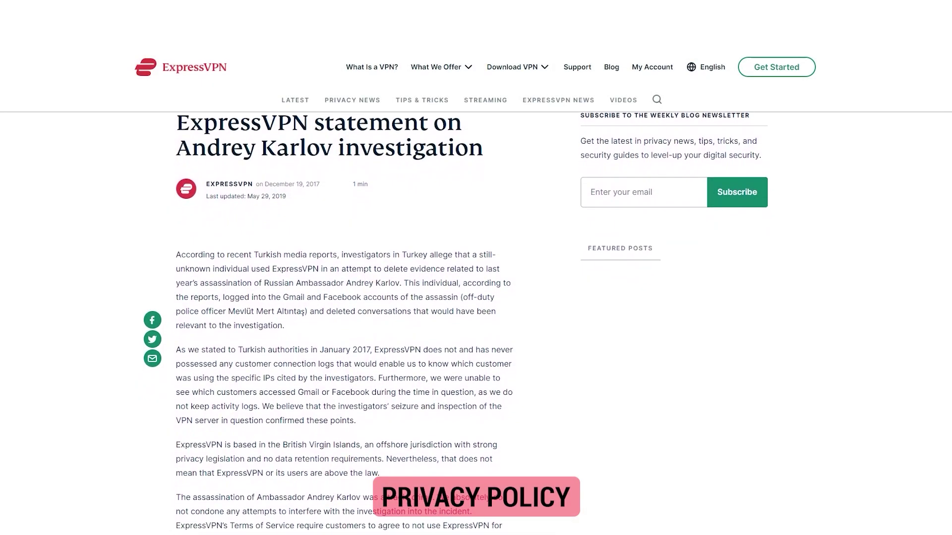
{"action": "scroll", "coordinate": [476, 323], "scroll_direction": "down", "scroll_amount": 1}
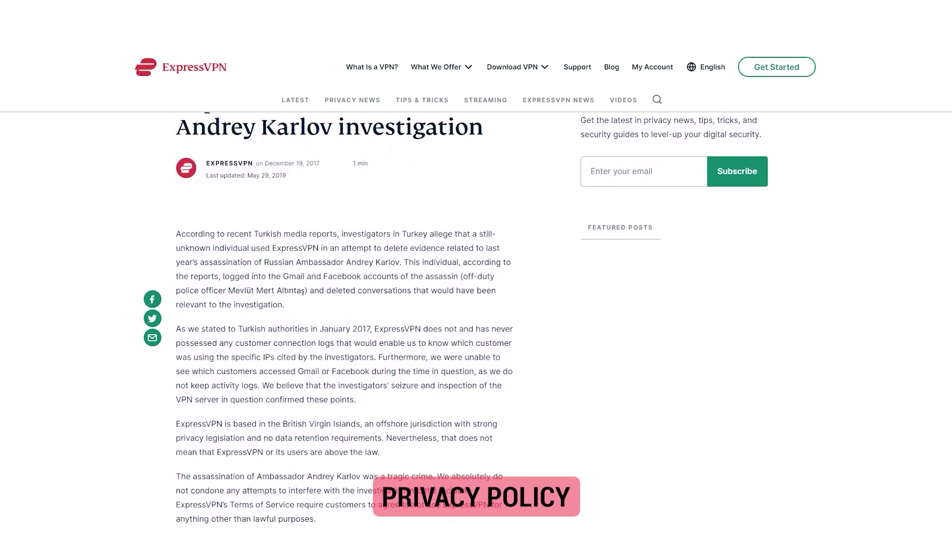
{"action": "scroll", "coordinate": [475, 322], "scroll_direction": "down", "scroll_amount": 1}
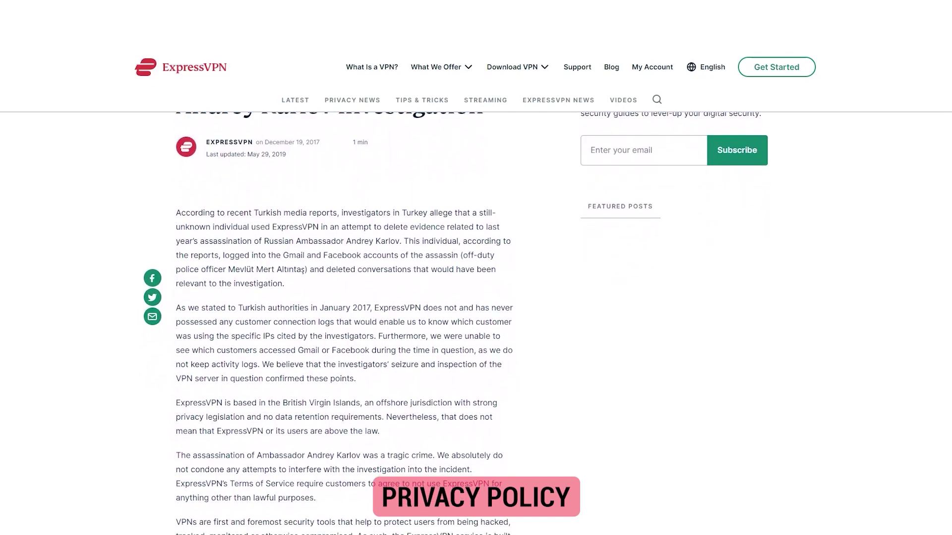
{"action": "scroll", "coordinate": [475, 322], "scroll_direction": "down", "scroll_amount": 1}
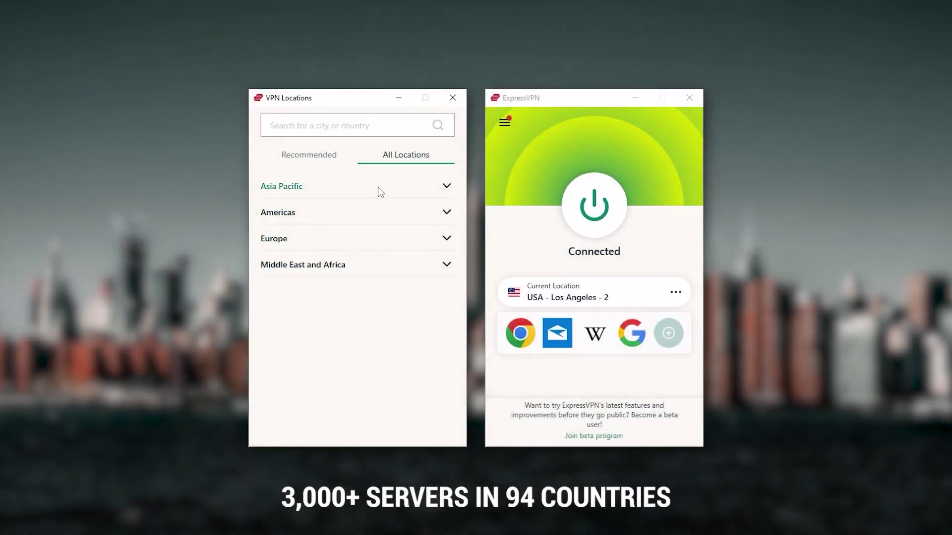
Step: Expand the Americas region, browse its countries, then collapse NordVPN's server list again
{"action": "left_click", "coordinate": [411, 218]}
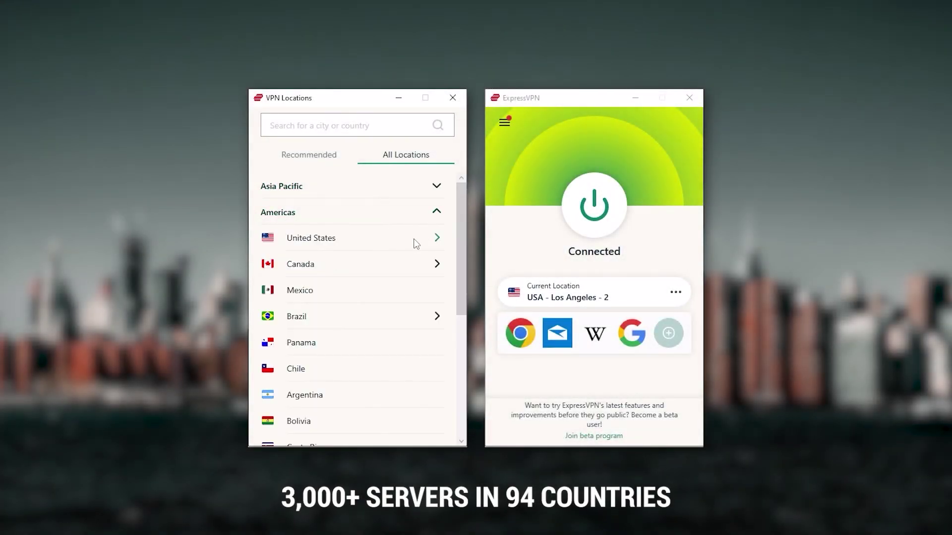
{"action": "scroll", "coordinate": [385, 263], "scroll_direction": "down", "scroll_amount": 4}
{"action": "scroll", "coordinate": [383, 263], "scroll_direction": "down", "scroll_amount": 3}
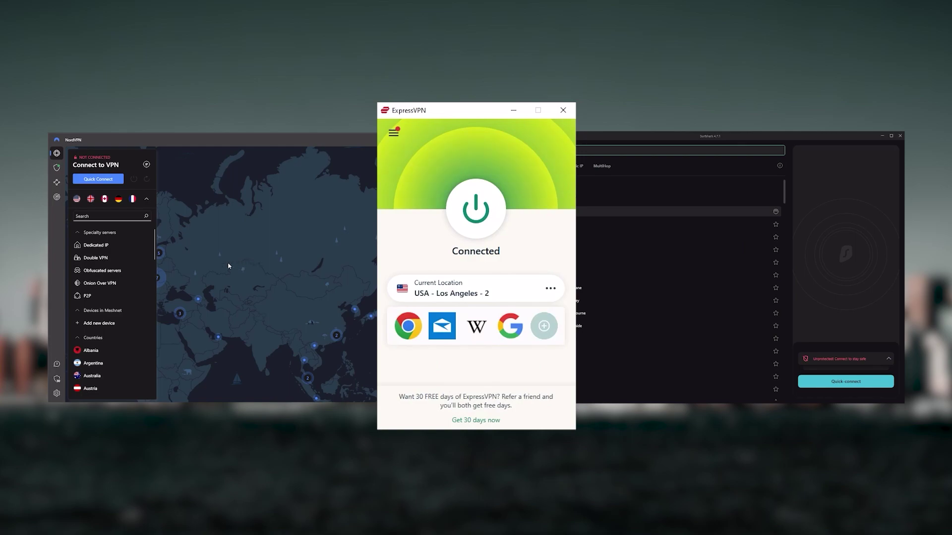
{"action": "left_click", "coordinate": [146, 199]}
{"action": "scroll", "coordinate": [654, 273], "scroll_direction": "down", "scroll_amount": 3}
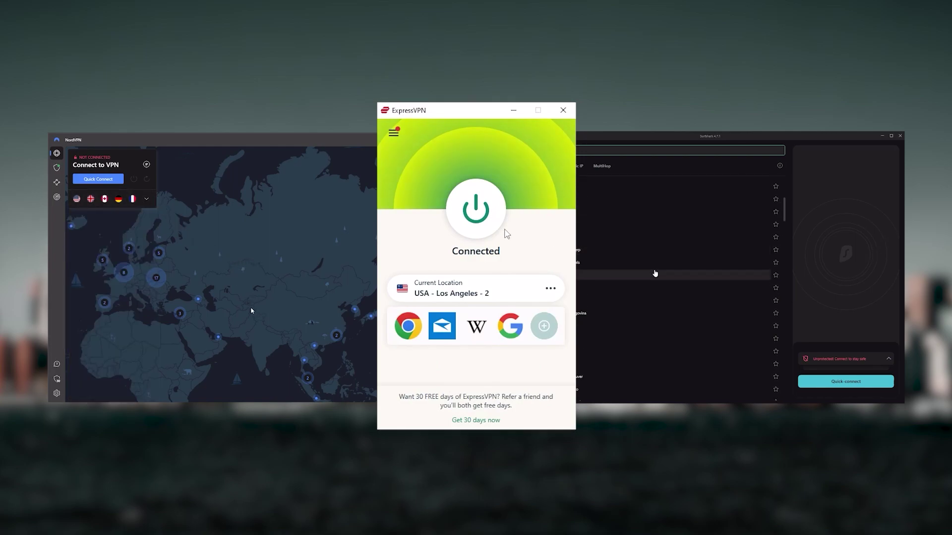
{"action": "scroll", "coordinate": [624, 199], "scroll_direction": "up", "scroll_amount": 3}
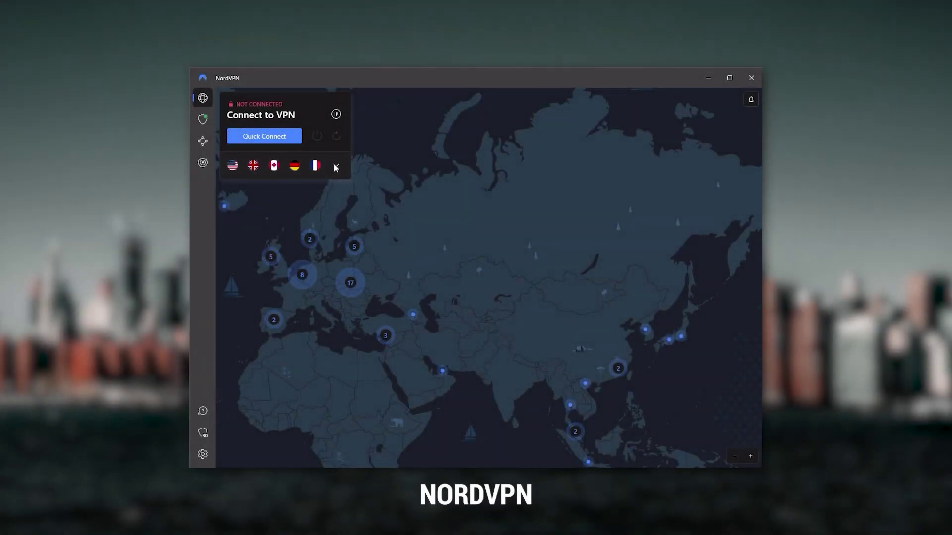
Step: Toggle NordVPN's server list and pan the map to Europe, Scandinavia and Greenland
{"action": "left_click", "coordinate": [336, 183]}
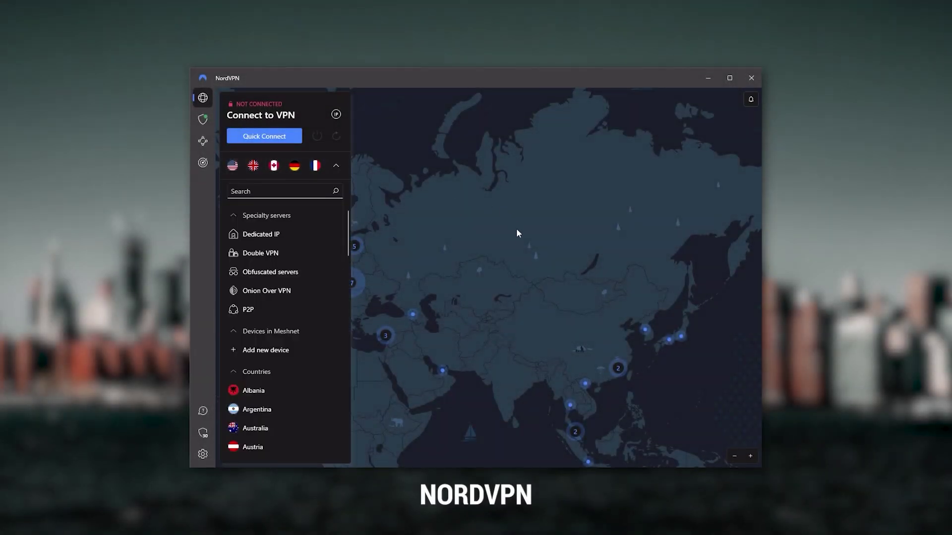
{"action": "left_click", "coordinate": [335, 165]}
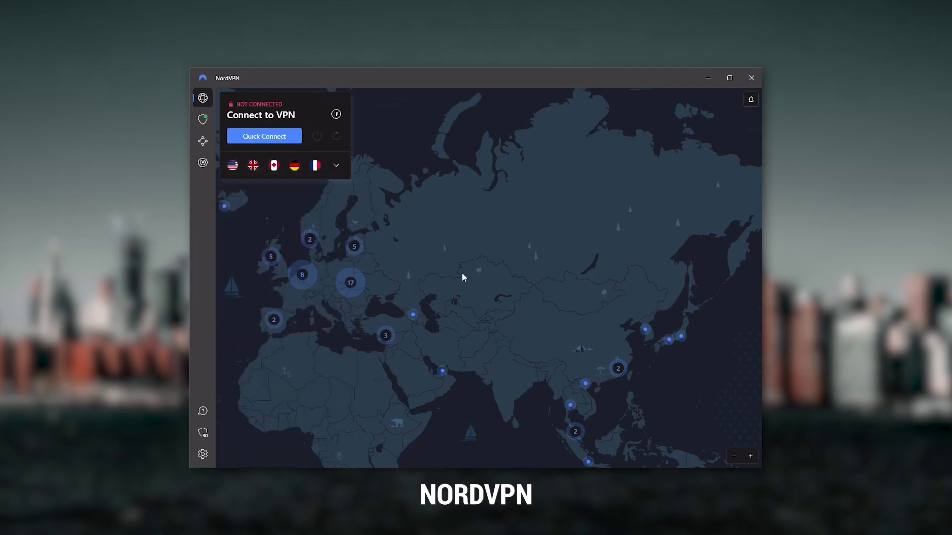
{"action": "left_click_drag", "start_coordinate": [403, 268], "coordinate": [603, 346]}
{"action": "left_click_drag", "start_coordinate": [587, 228], "coordinate": [605, 340]}
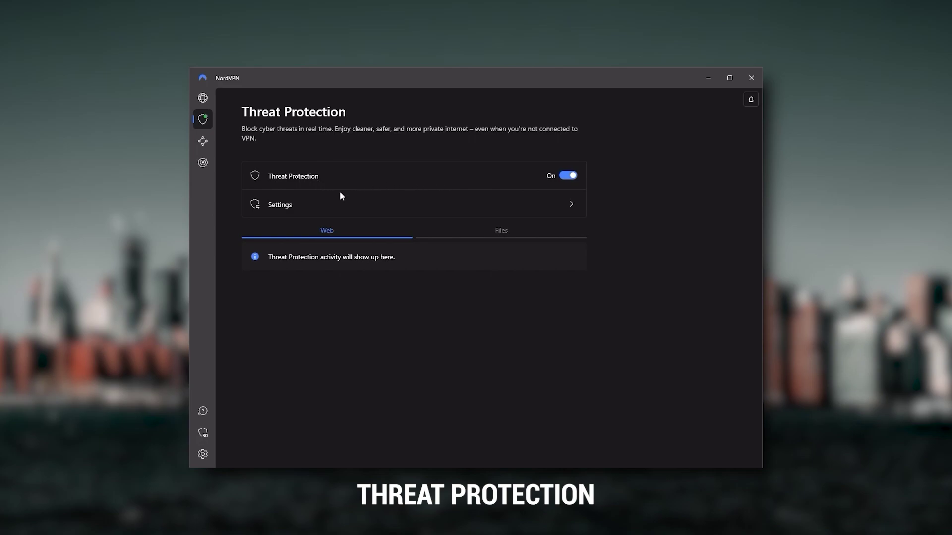
Step: Open Threat Protection, then toggle the server list and recentre the map on Europe
{"action": "left_click", "coordinate": [327, 210]}
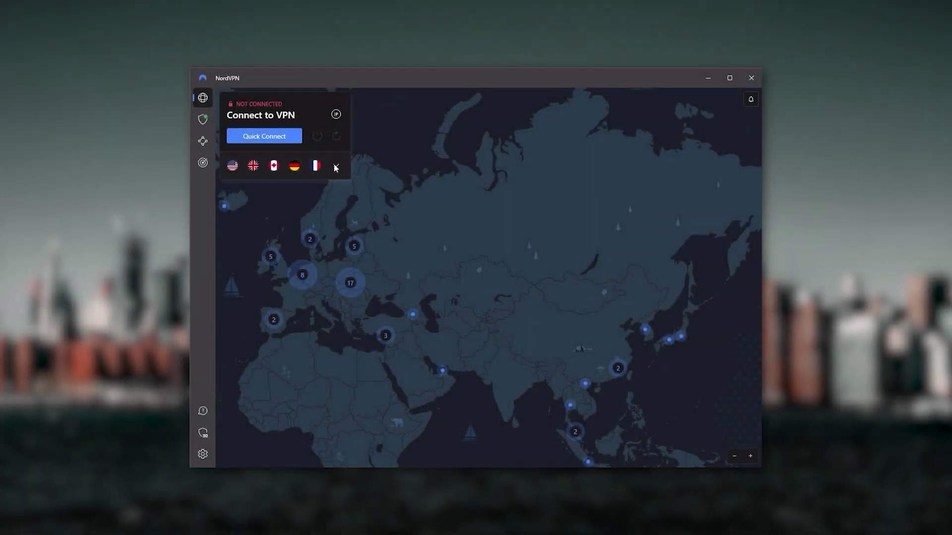
{"action": "left_click", "coordinate": [336, 167]}
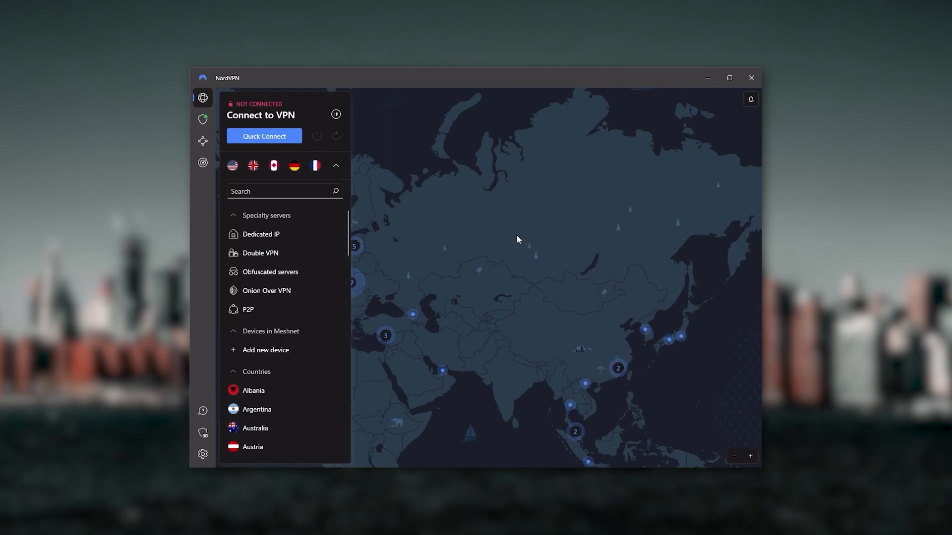
{"action": "left_click", "coordinate": [337, 165]}
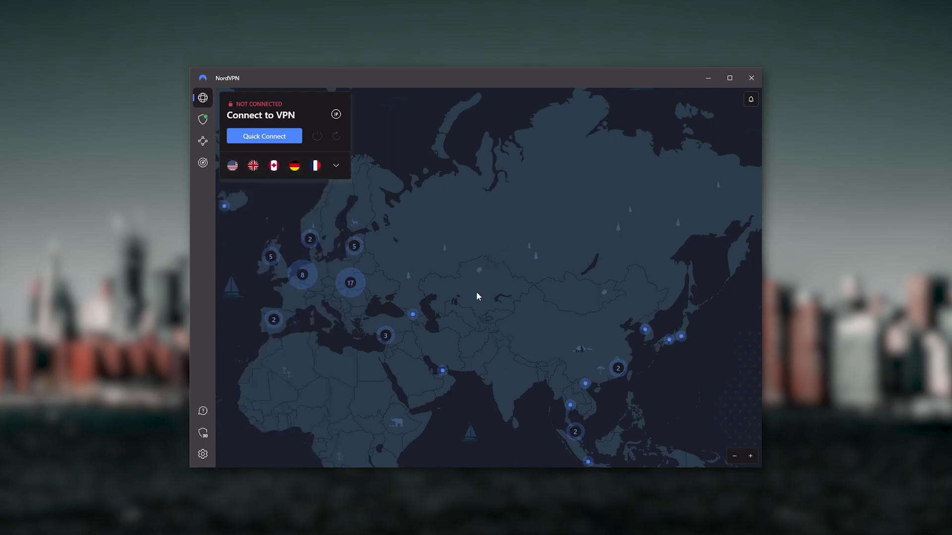
{"action": "left_click_drag", "start_coordinate": [477, 297], "coordinate": [409, 258]}
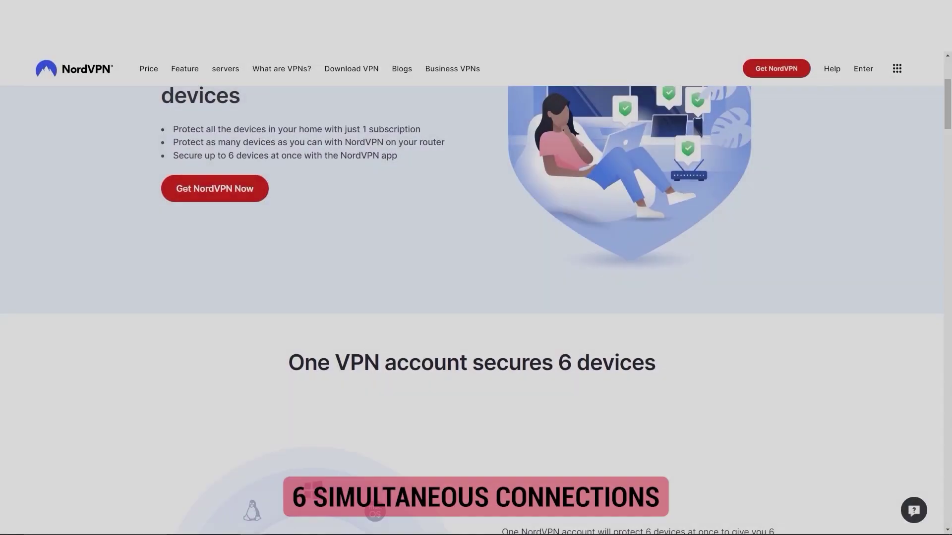
Step: Expand and collapse NordVPN's specialty servers and countries list
{"action": "scroll", "coordinate": [476, 298], "scroll_direction": "down", "scroll_amount": 1}
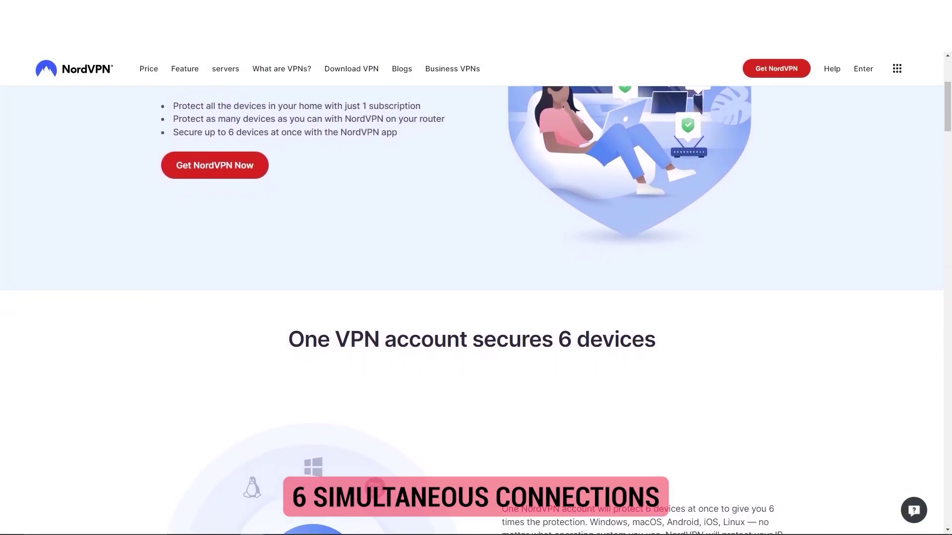
{"action": "scroll", "coordinate": [476, 297], "scroll_direction": "down", "scroll_amount": 1}
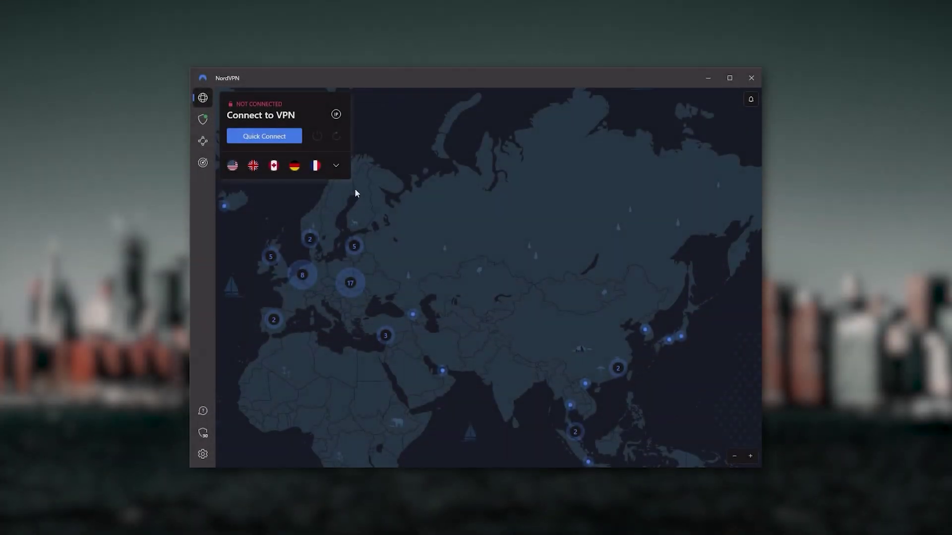
{"action": "left_click", "coordinate": [335, 167]}
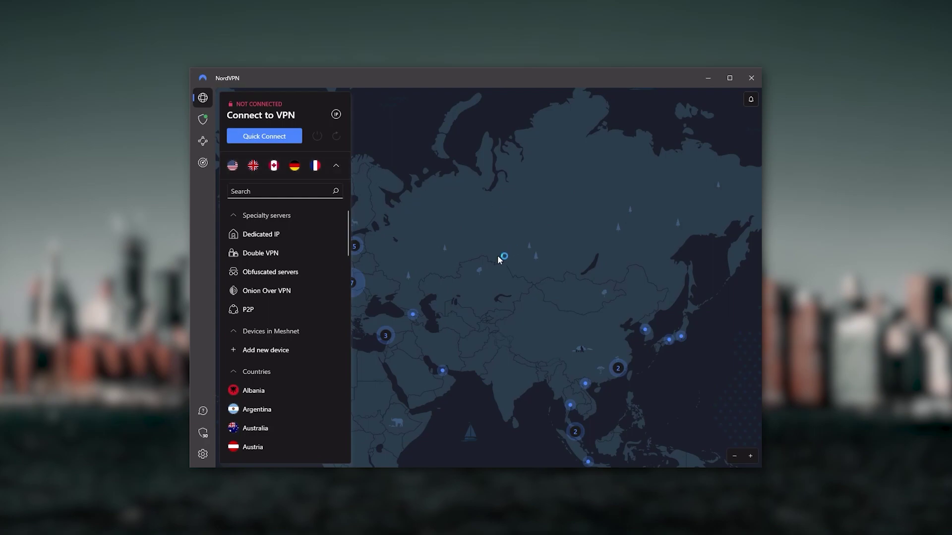
{"action": "left_click", "coordinate": [337, 165]}
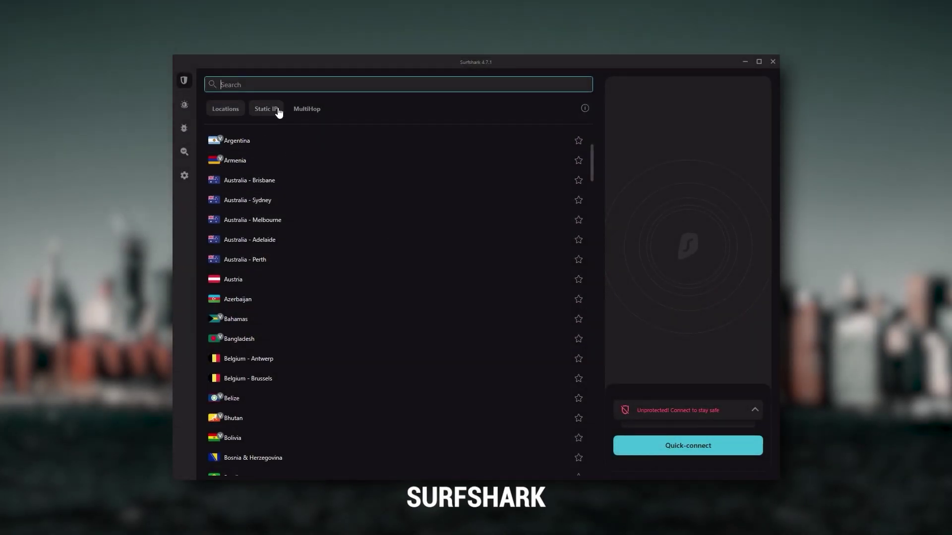
{"action": "mouse_move", "coordinate": [189, 166]}
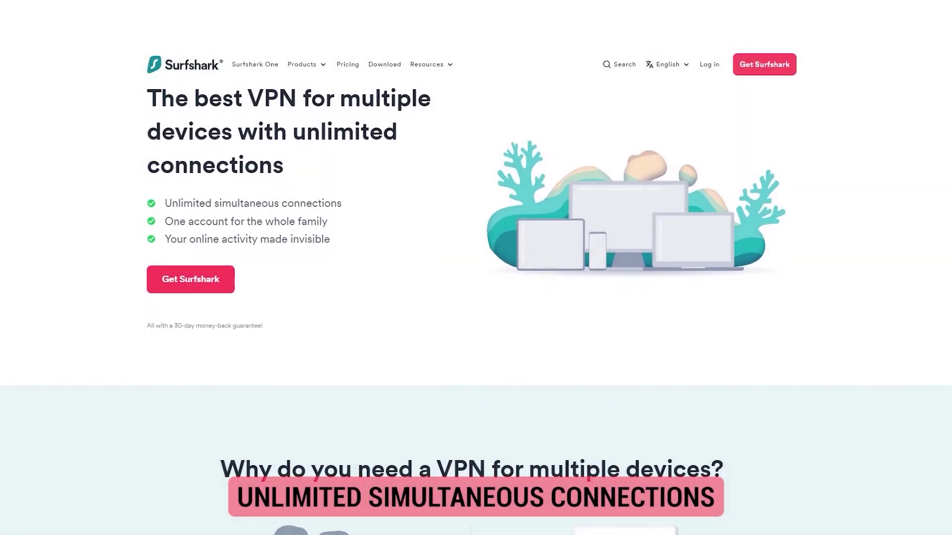
{"action": "scroll", "coordinate": [476, 267], "scroll_direction": "down", "scroll_amount": 1}
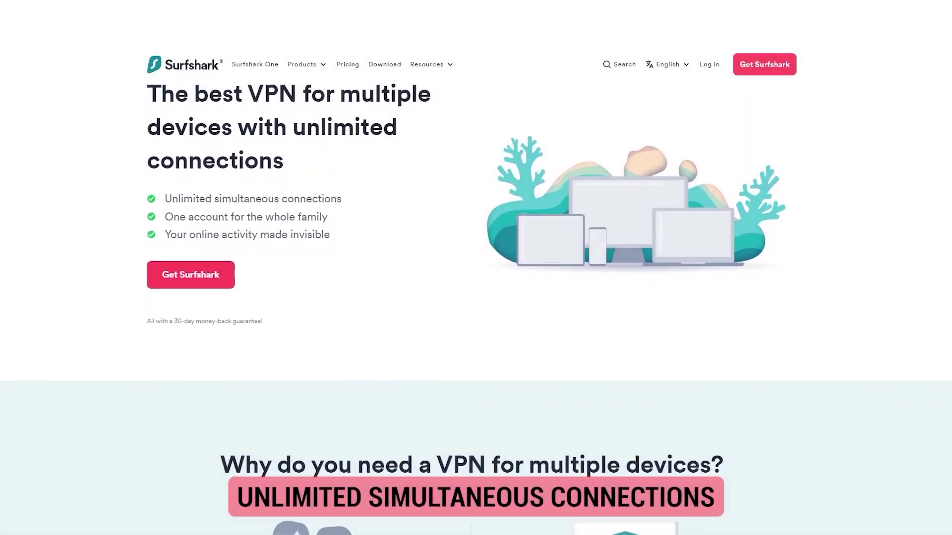
{"action": "scroll", "coordinate": [476, 268], "scroll_direction": "down", "scroll_amount": 1}
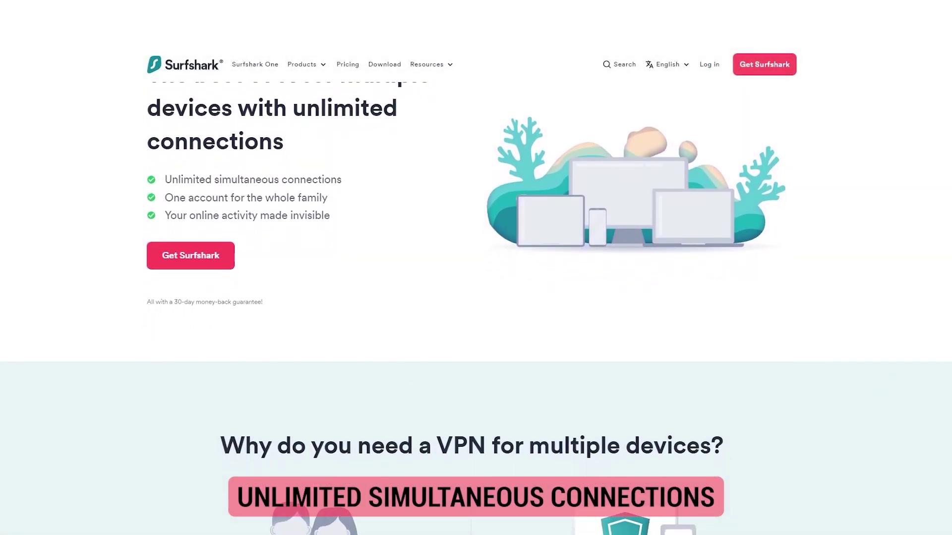
{"action": "scroll", "coordinate": [475, 268], "scroll_direction": "down", "scroll_amount": 1}
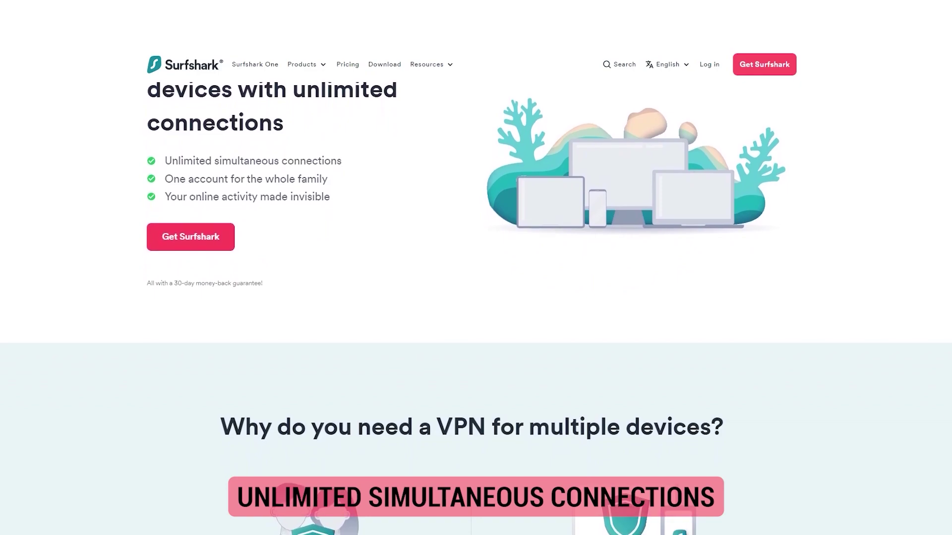
{"action": "scroll", "coordinate": [476, 267], "scroll_direction": "down", "scroll_amount": 1}
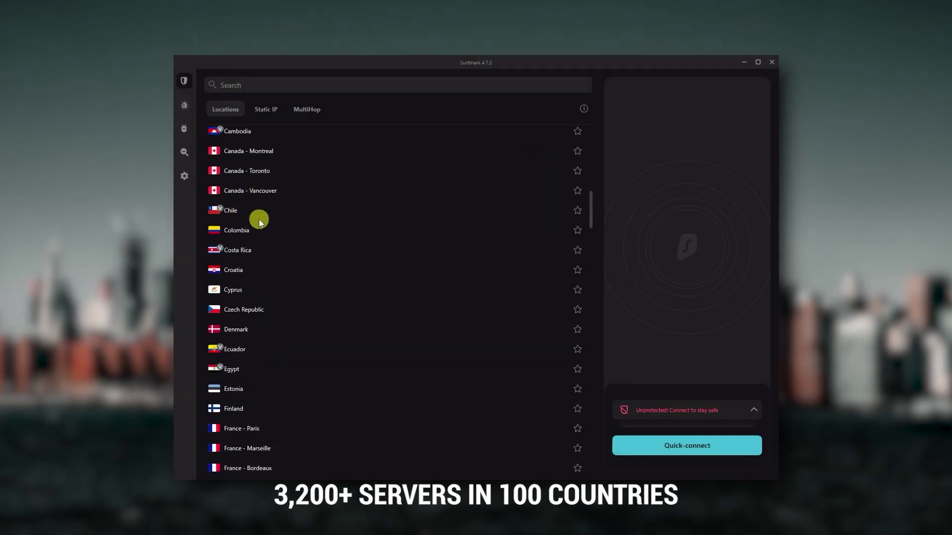
{"action": "scroll", "coordinate": [331, 211], "scroll_direction": "down", "scroll_amount": 6}
{"action": "scroll", "coordinate": [332, 209], "scroll_direction": "down", "scroll_amount": 3}
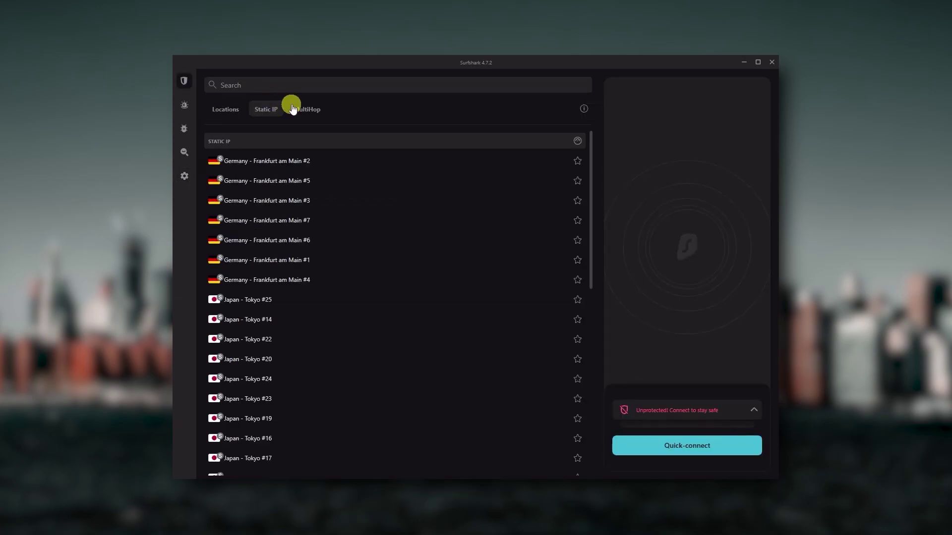
{"action": "left_click", "coordinate": [306, 110]}
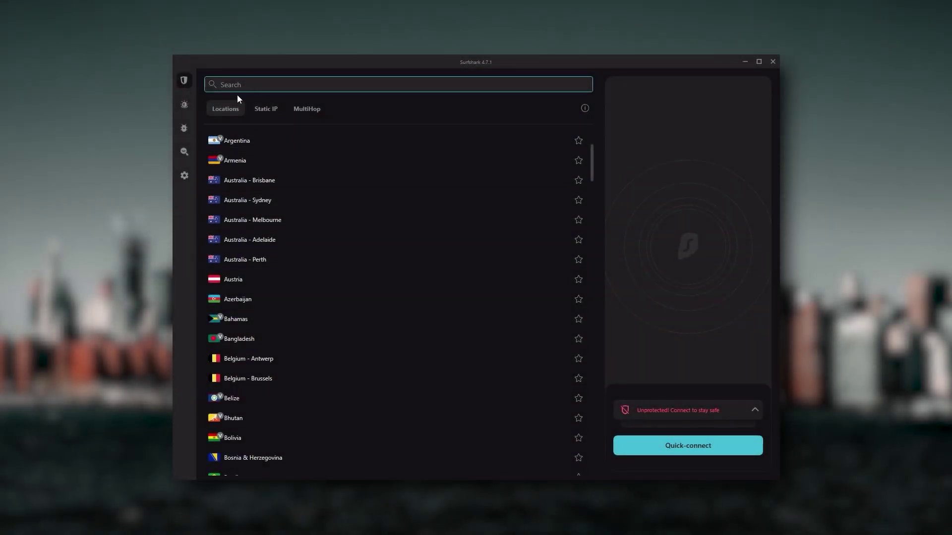
Step: Hide the NordVPN server list and drag the map until Greenland, Iceland and Scandinavia are centred
{"action": "mouse_move", "coordinate": [196, 101]}
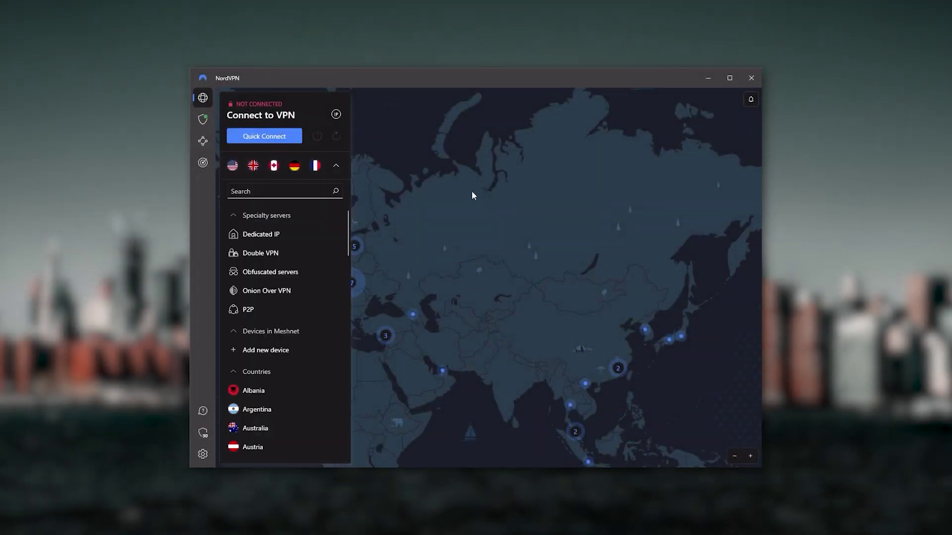
{"action": "left_click", "coordinate": [343, 165]}
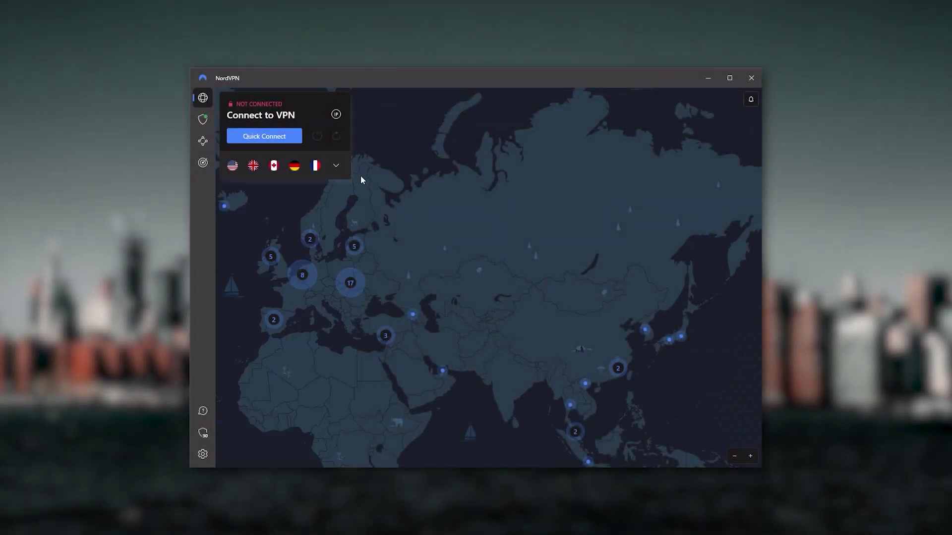
{"action": "left_click_drag", "start_coordinate": [490, 319], "coordinate": [608, 323]}
{"action": "left_click_drag", "start_coordinate": [560, 257], "coordinate": [679, 350]}
{"action": "left_click_drag", "start_coordinate": [338, 268], "coordinate": [428, 316]}
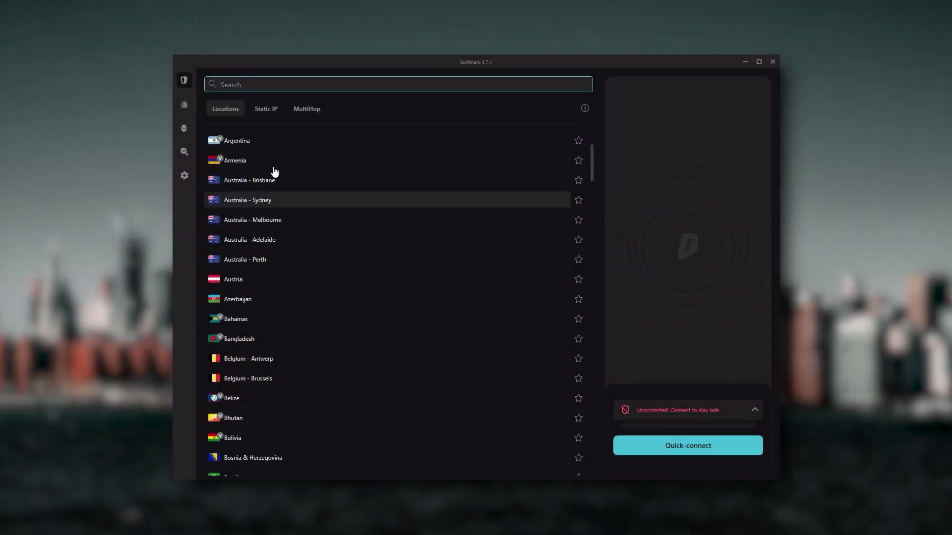
{"action": "mouse_move", "coordinate": [185, 179]}
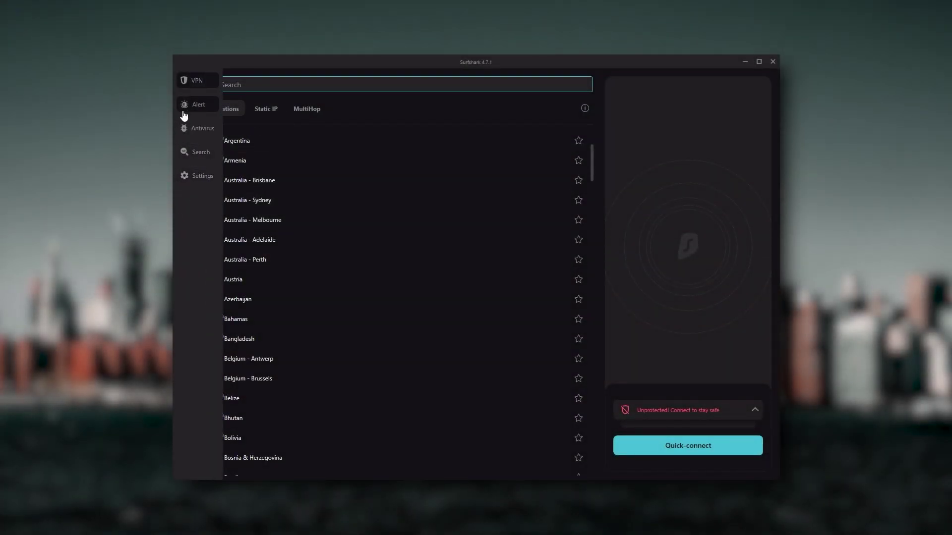